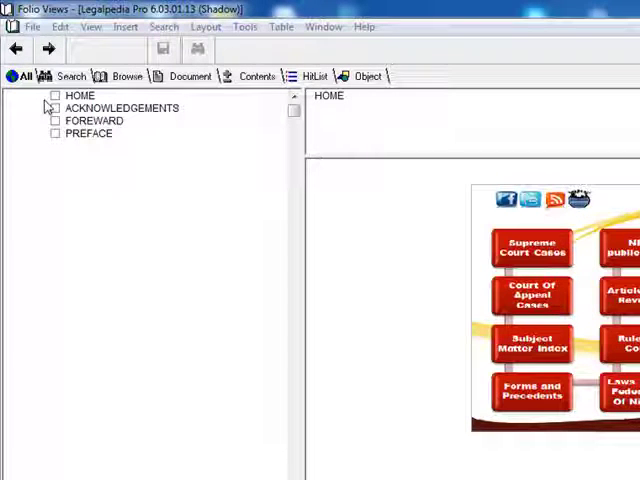
Step: Select the HOME topic in the Legalpedia Pro topic tree
left_click(47, 107)
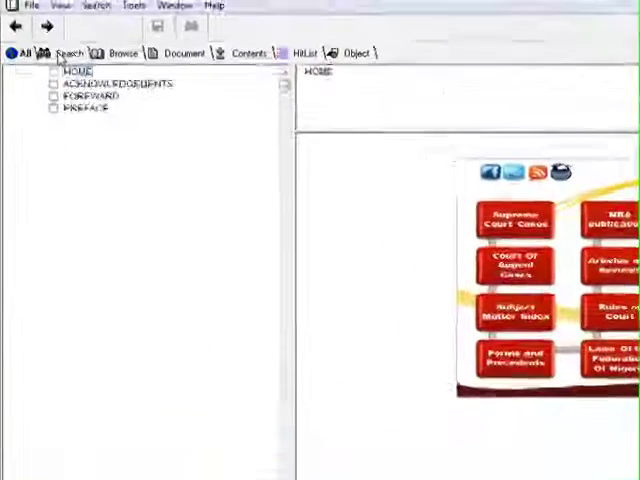
Step: Switch to the Search view, then to the Browse view with its topic tree
left_click(45, 20)
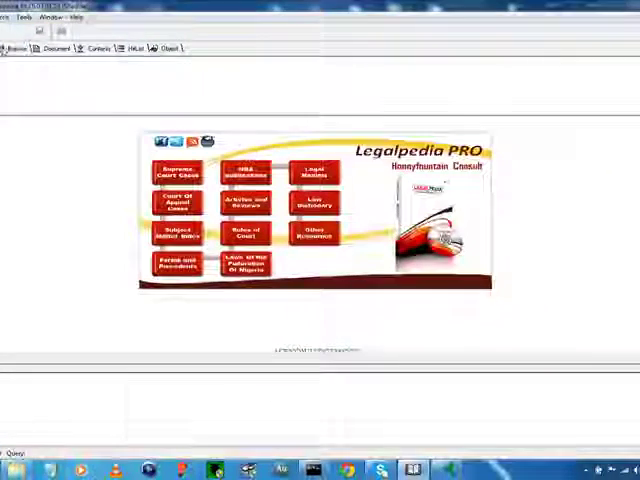
left_click(6, 48)
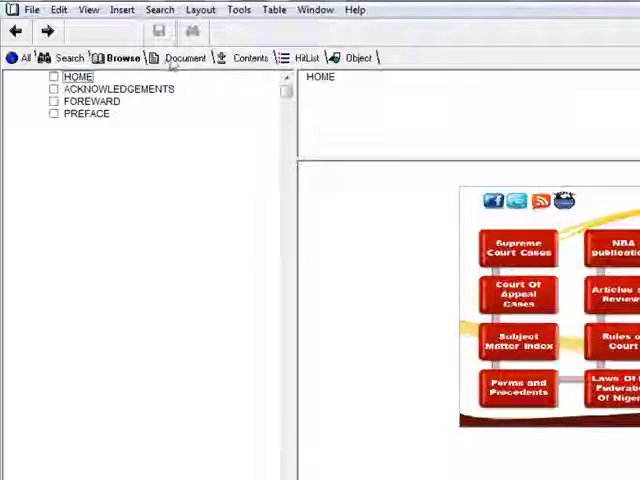
Step: Step through the Document, Contents, HitList, Contents, Document, Browse and Search views, ending on All
left_click(178, 59)
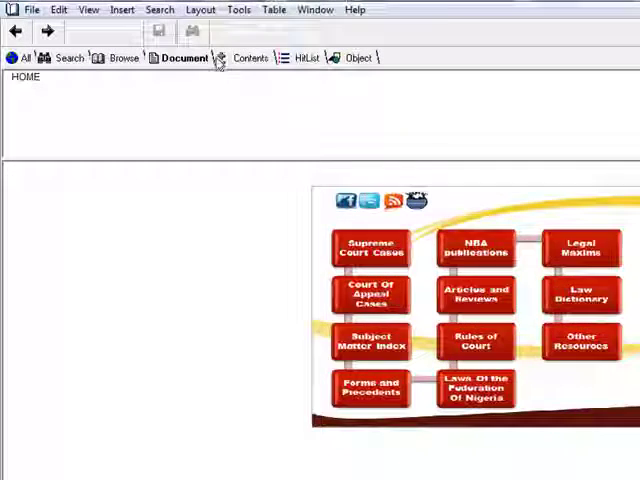
left_click(233, 60)
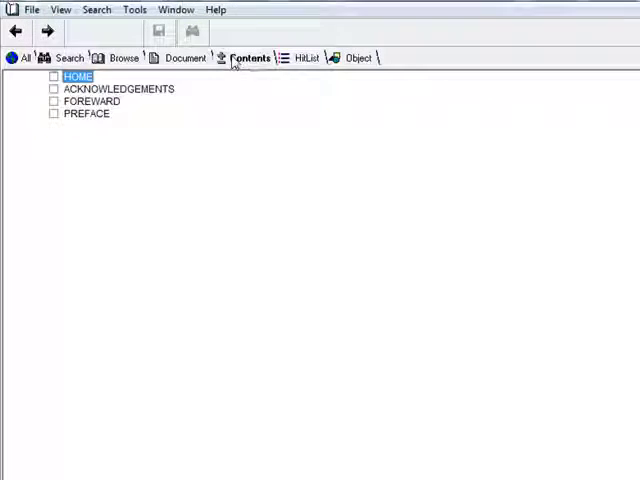
left_click(299, 60)
left_click(231, 60)
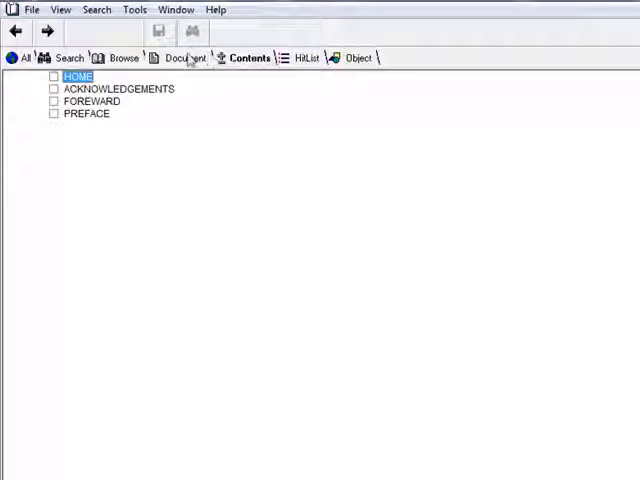
left_click(189, 60)
left_click(124, 62)
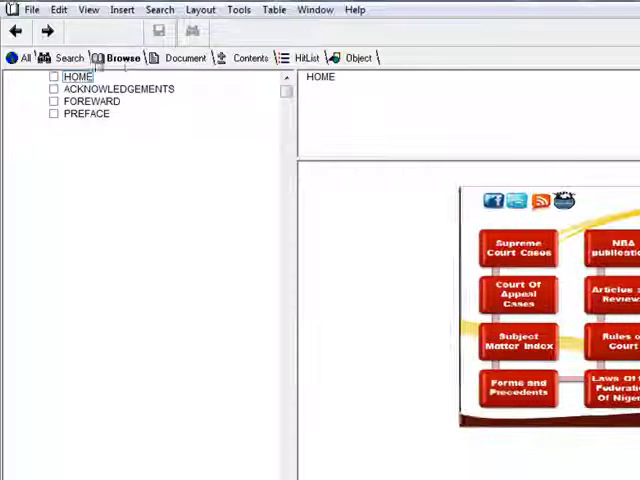
left_click(62, 60)
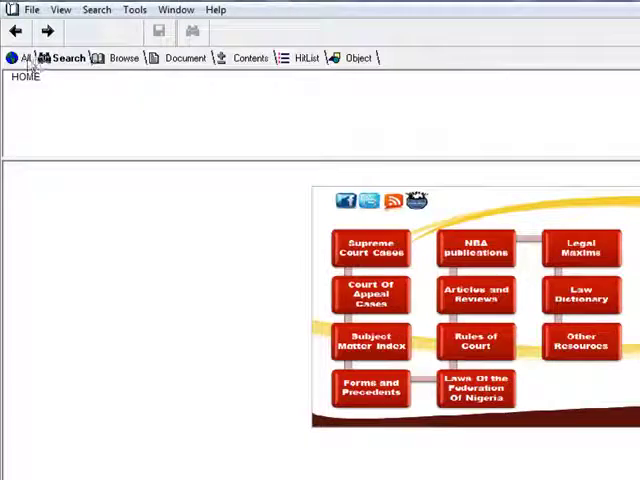
left_click(26, 59)
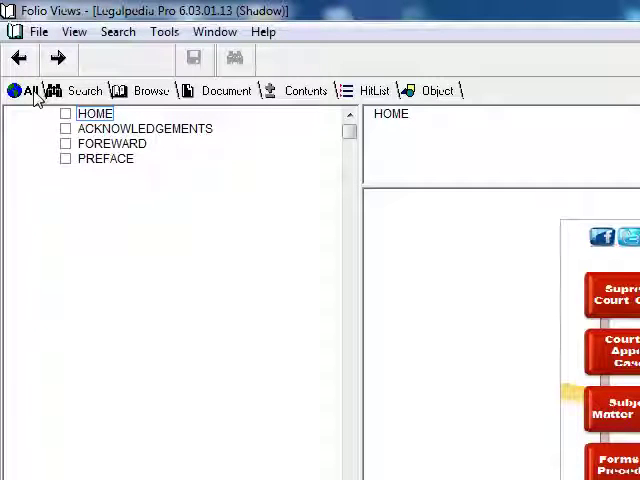
Step: Go through the Browse view and finish in the Search view with the home page full width
left_click(130, 92)
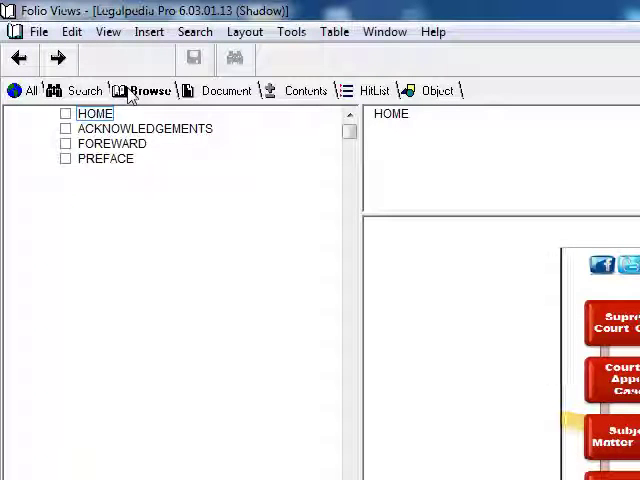
left_click(93, 93)
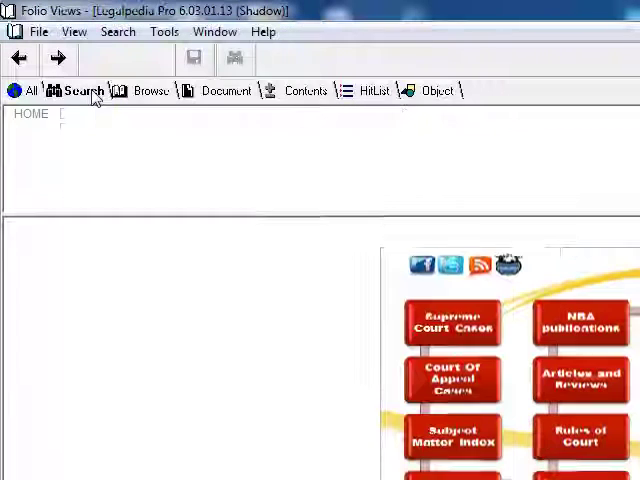